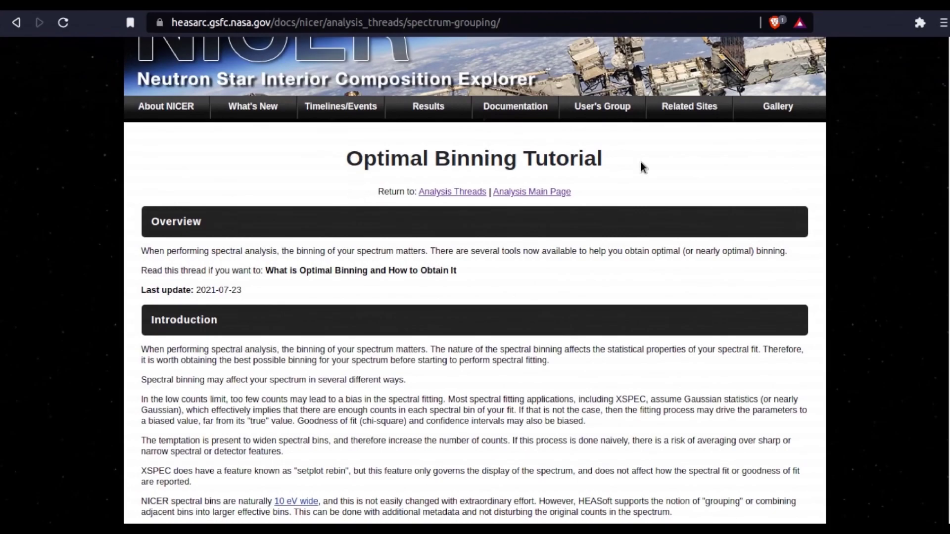
Scroll to the tutorial's References and open the Kaastra & Bleeker paper via DOI 10.1051/0004-6361/201527395.
scroll(444, 361, up, 1)
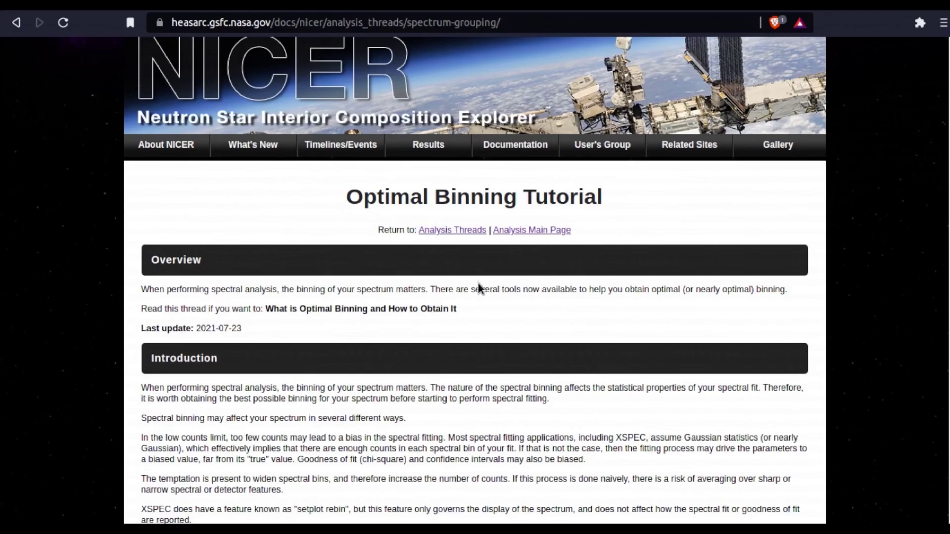
scroll(492, 296, down, 5)
scroll(315, 243, up, 4)
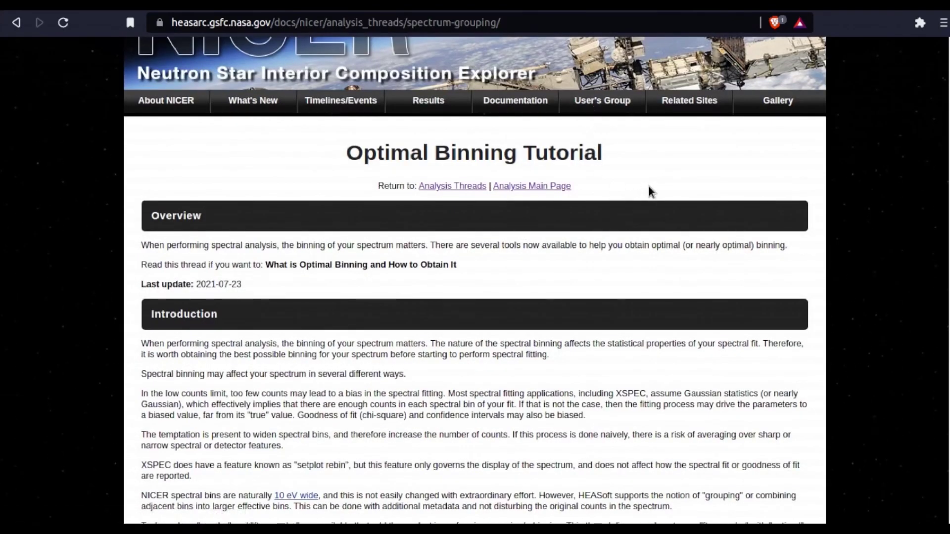
scroll(605, 203, down, 7)
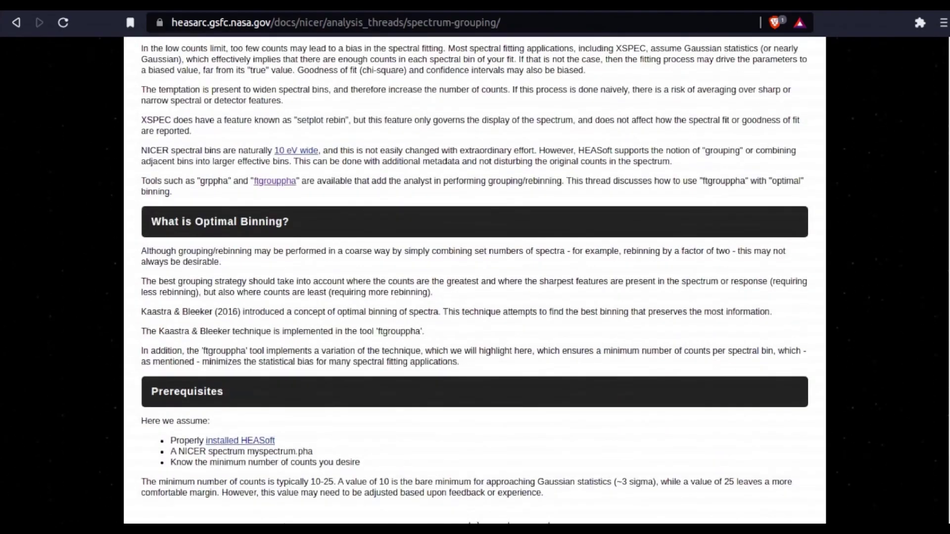
scroll(605, 203, up, 9)
scroll(933, 416, down, 20)
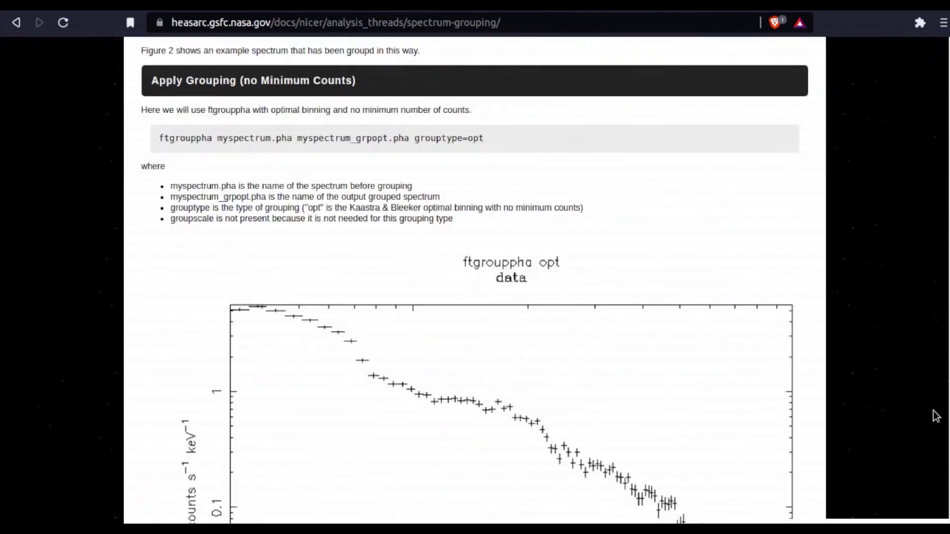
scroll(933, 490, down, 3)
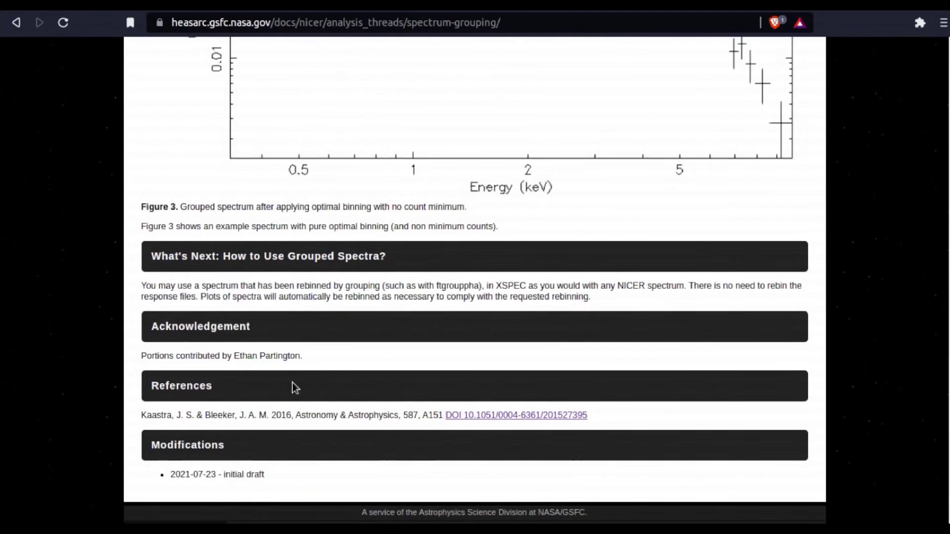
click(516, 415)
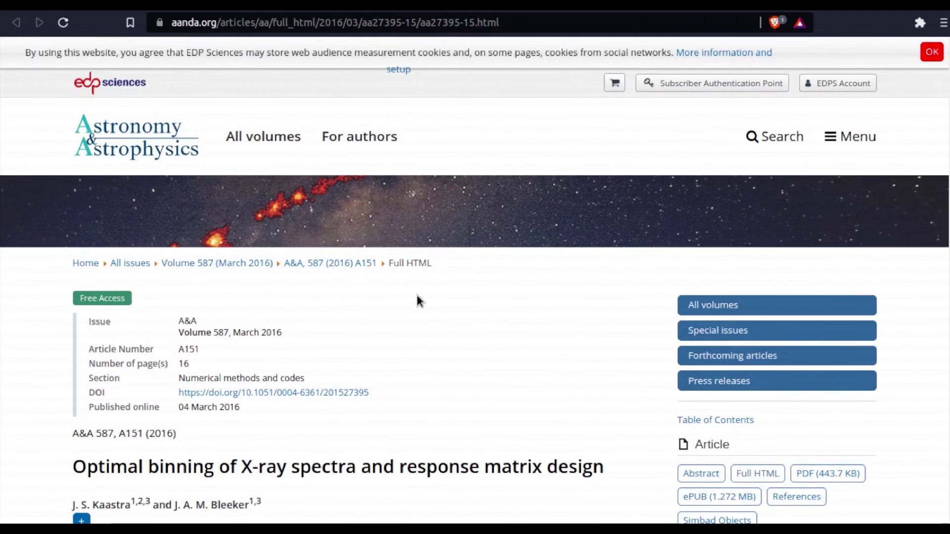
Scroll the aanda.org article down to the abstract of the optimal binning paper.
scroll(416, 295, down, 3)
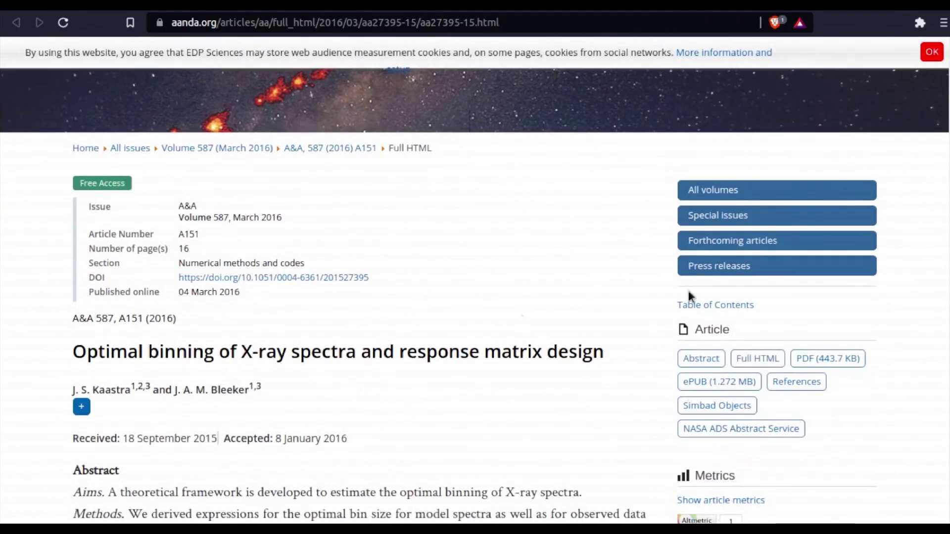
scroll(186, 367, down, 2)
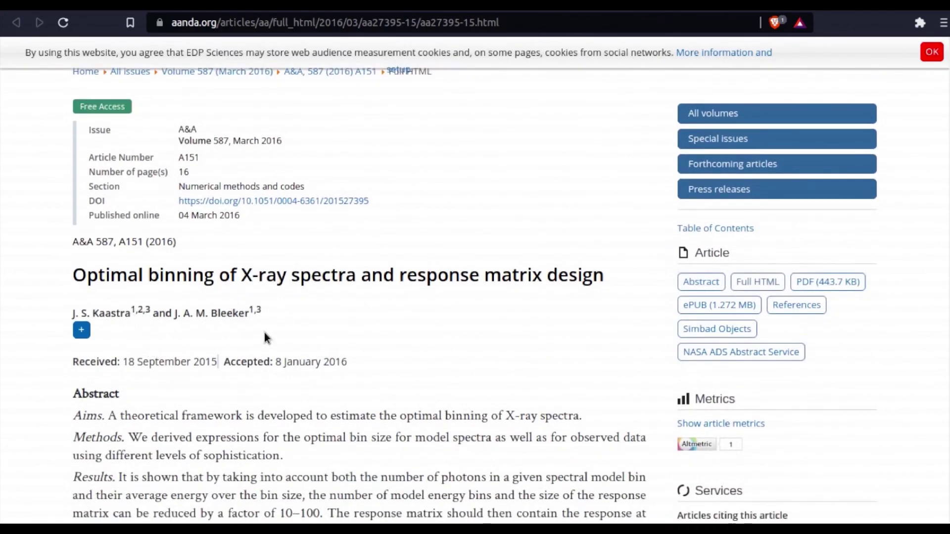
scroll(255, 227, down, 2)
scroll(159, 323, down, 1)
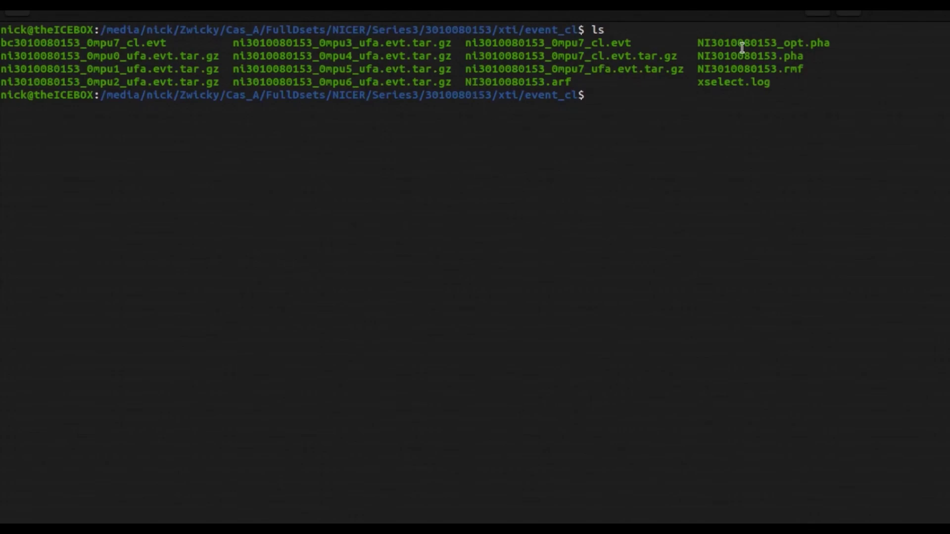
drag(698, 56, 803, 57)
click(832, 77)
drag(704, 69, 809, 70)
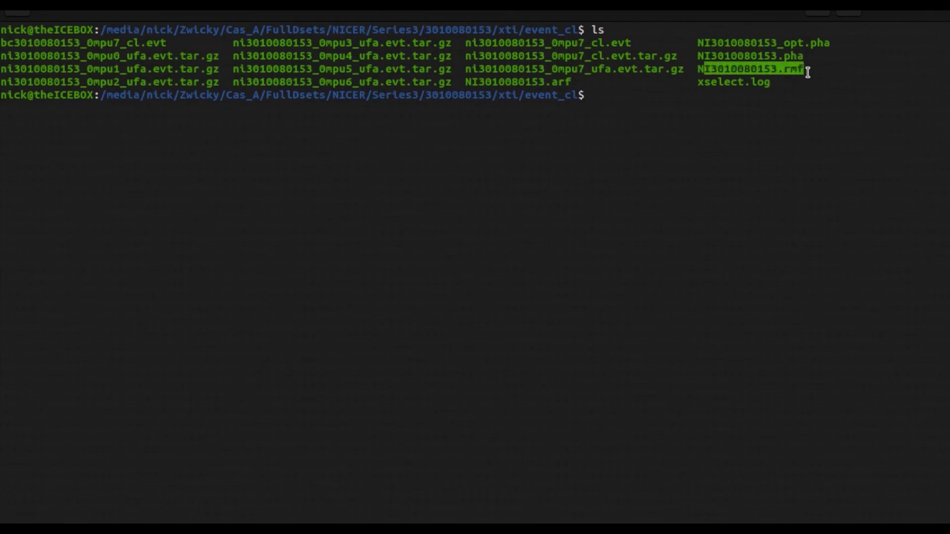
click(702, 96)
drag(467, 81, 572, 81)
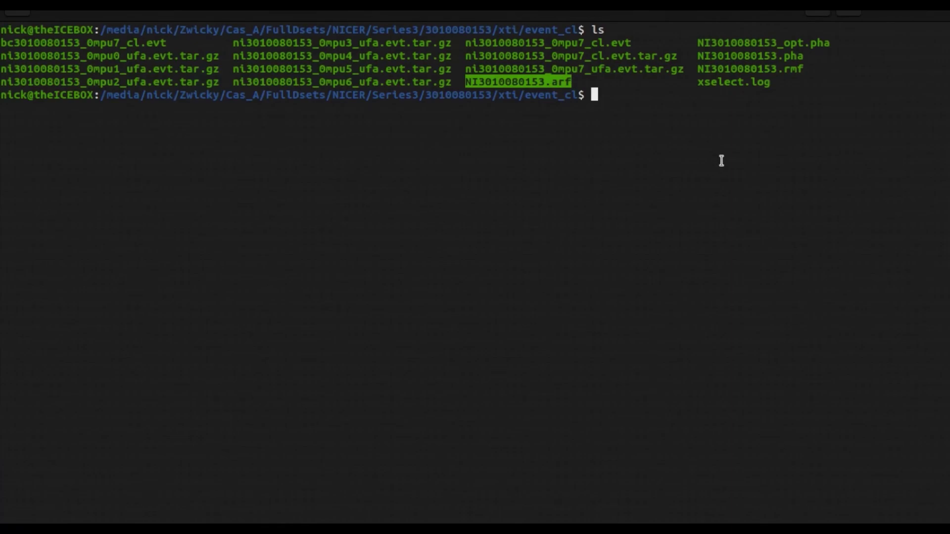
click(704, 144)
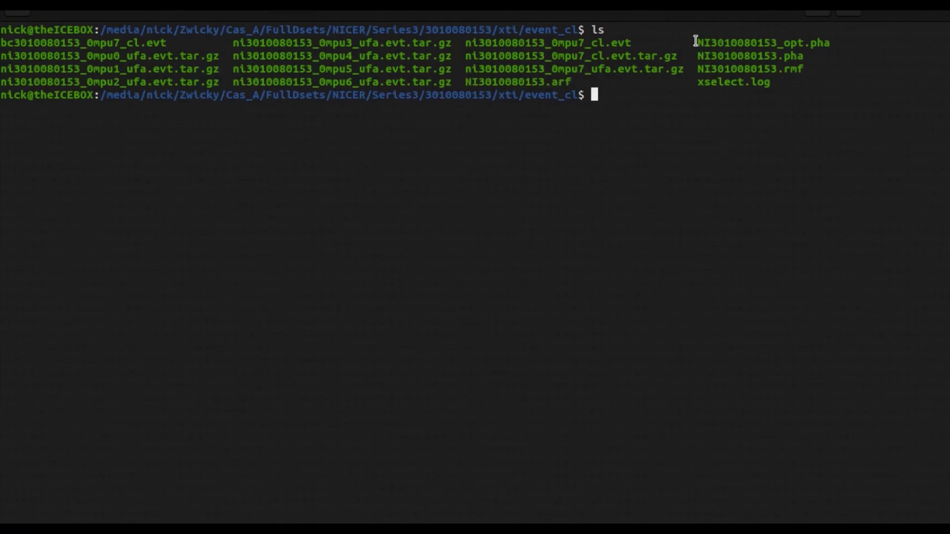
drag(696, 42, 834, 47)
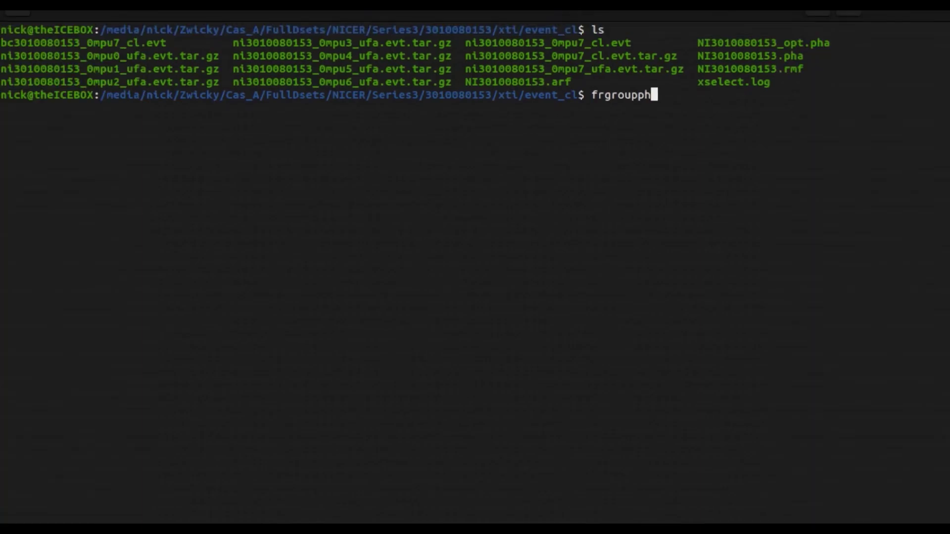
Start an ftgrouppha command with NI3010080153.pha as the input spectrum.
key(BackSpace)
key(BackSpace)
key(BackSpace)
key(BackSpace)
key(BackSpace)
key(BackSpace)
key(BackSpace)
key(BackSpace)
key(BackSpace)
text(ftgrouppha N)
key(Tab)
text(.pha)
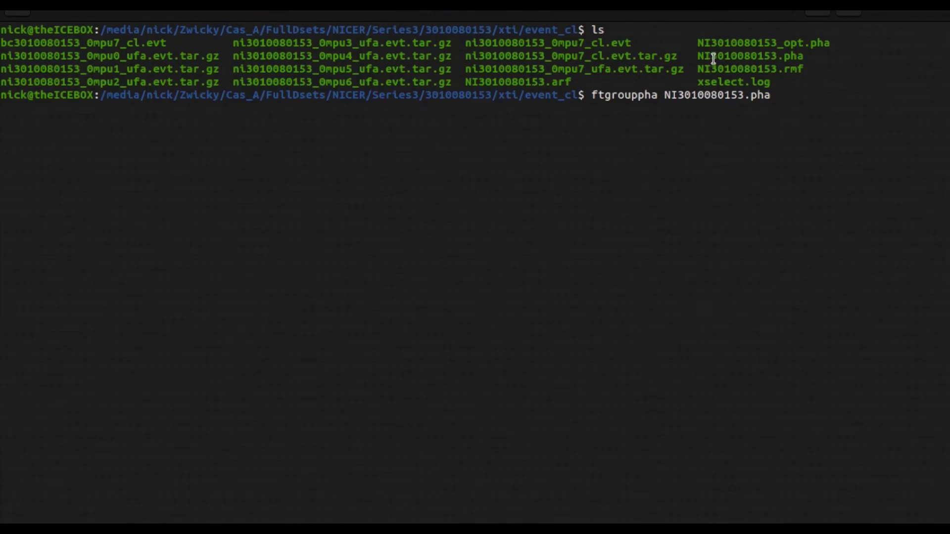
drag(697, 42, 833, 46)
right_click(838, 61)
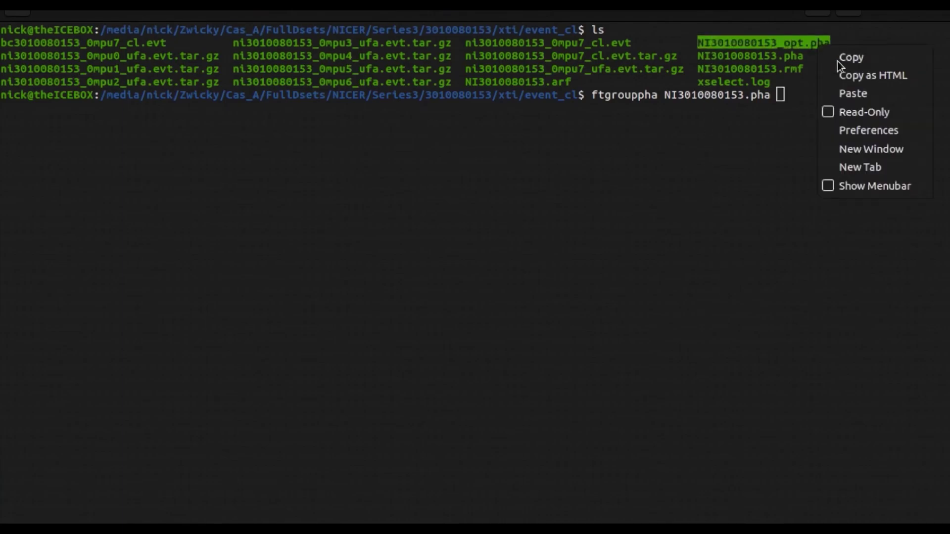
click(847, 59)
click(822, 101)
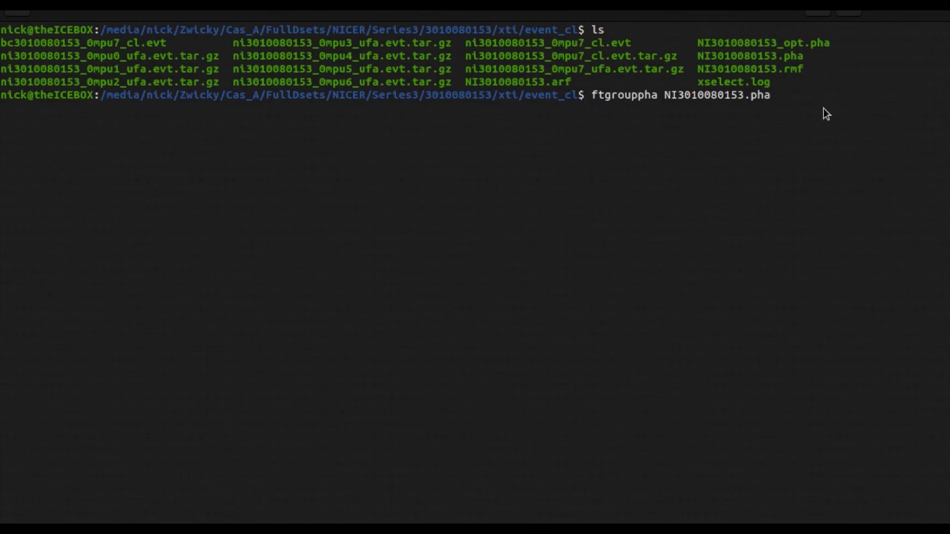
right_click(823, 108)
click(860, 148)
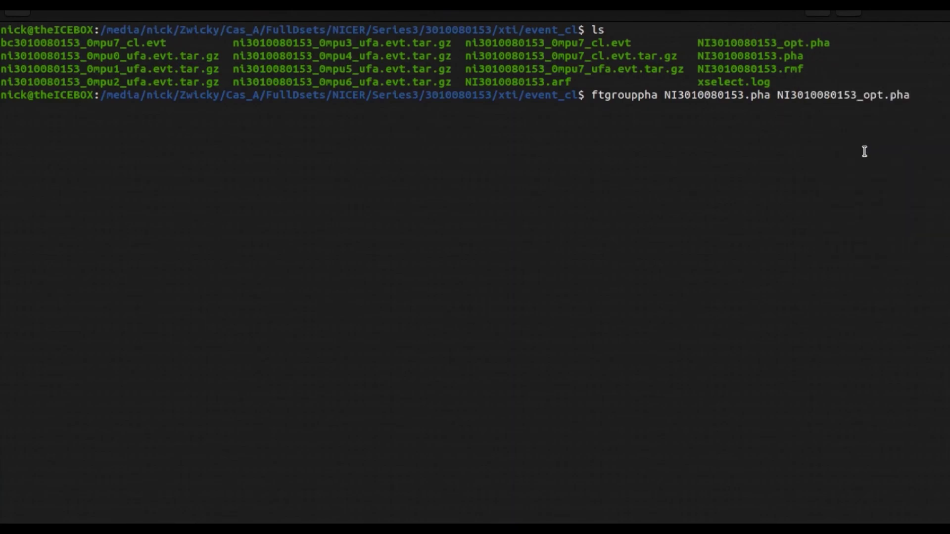
key(Left)
key(Left)
key(Left)
key(Left)
text(1)
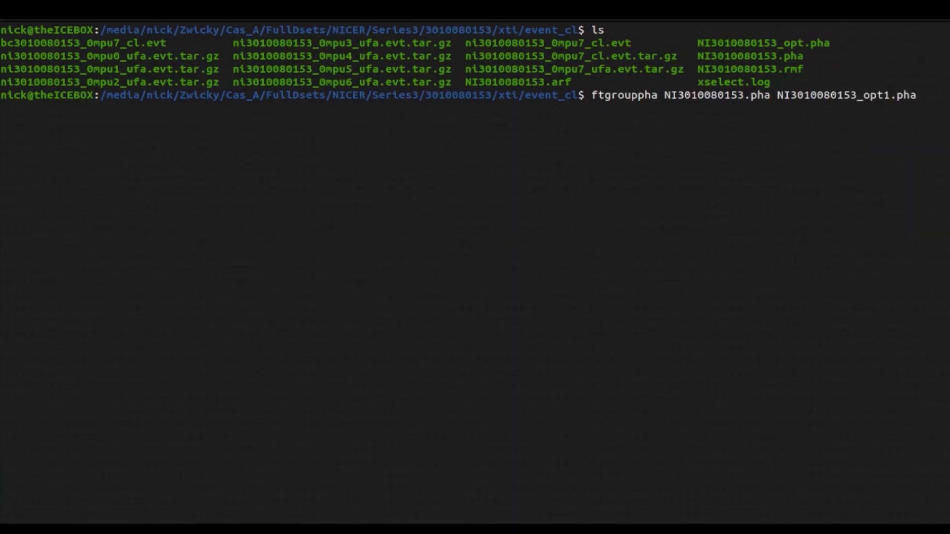
key(End)
text(grouptype=opt)
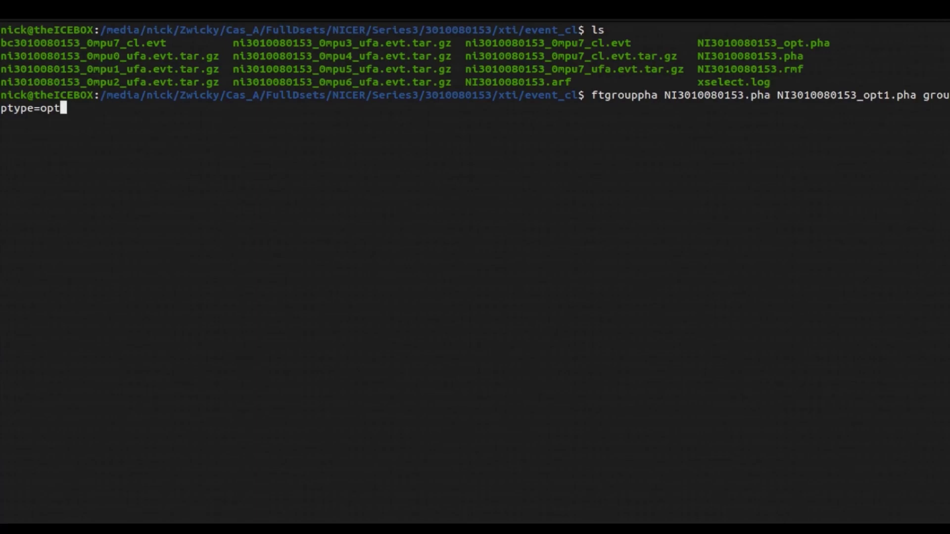
click(4, 52)
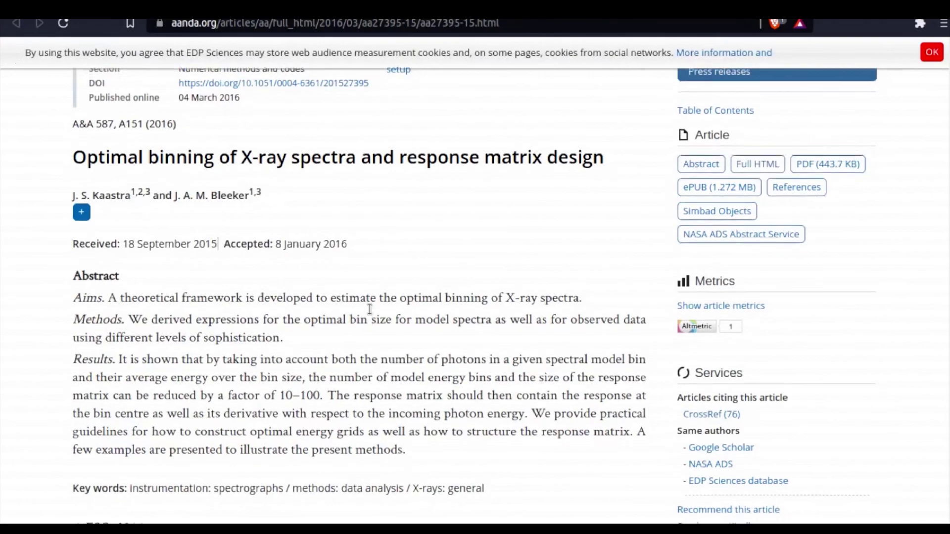
scroll(369, 312, down, 1)
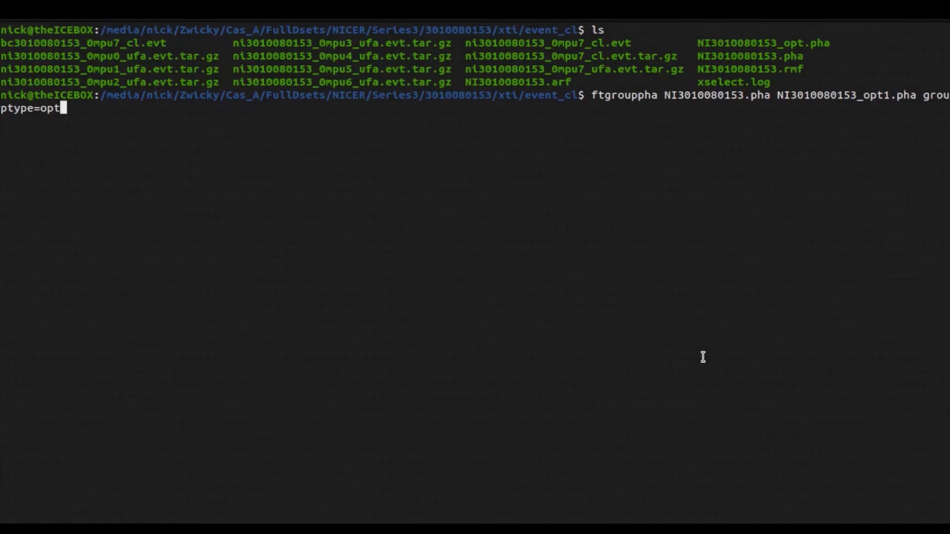
Run the opt grouping, which fails for lack of a response file, and highlight NI3010080153.rmf.
key(Return)
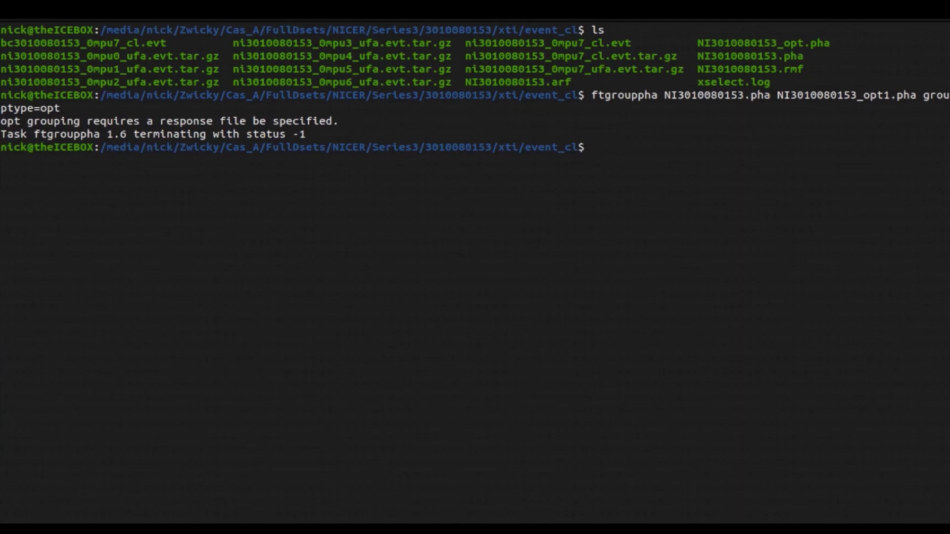
drag(698, 68, 807, 68)
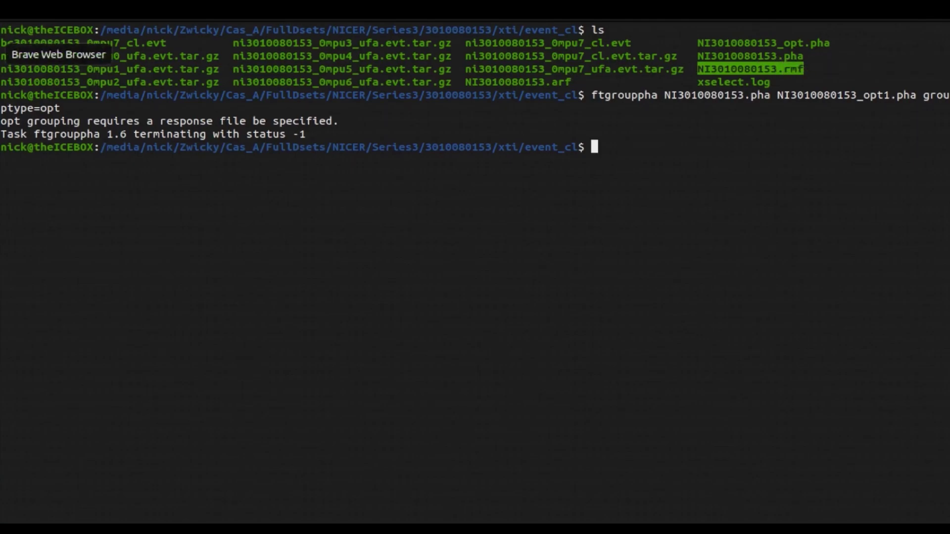
Go back in Brave to the tutorial's Apply Grouping (No Minimum Counts) grouptype=opt example.
click(2, 54)
click(16, 24)
scroll(616, 201, up, 10)
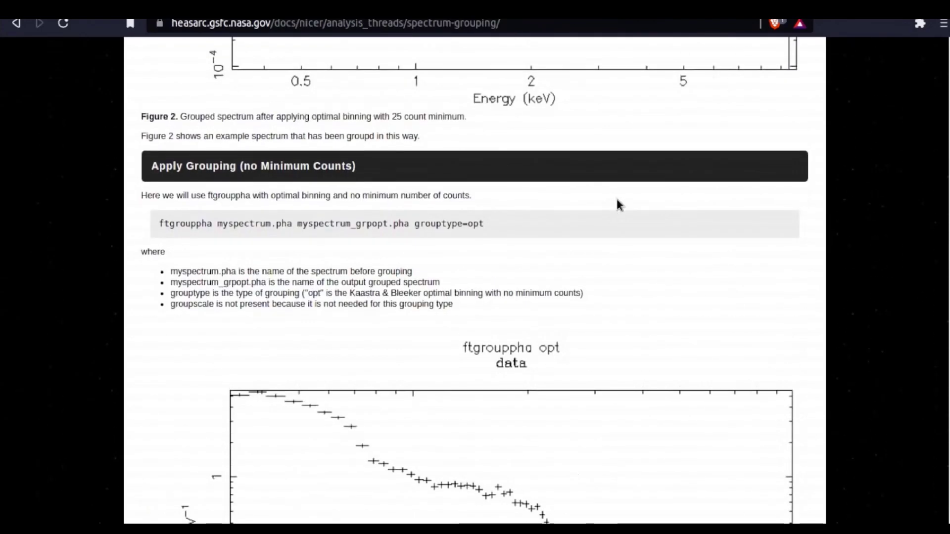
scroll(617, 199, up, 6)
scroll(617, 200, down, 4)
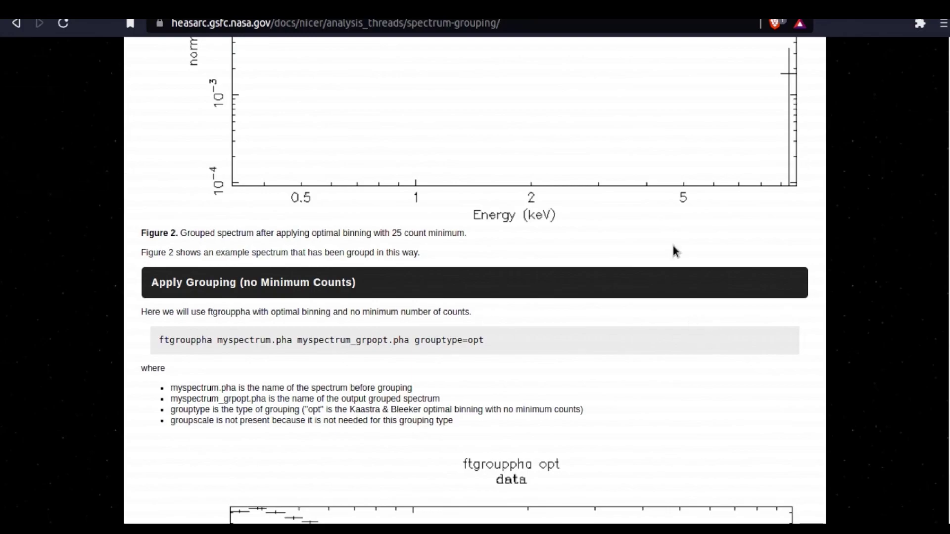
click(4, 97)
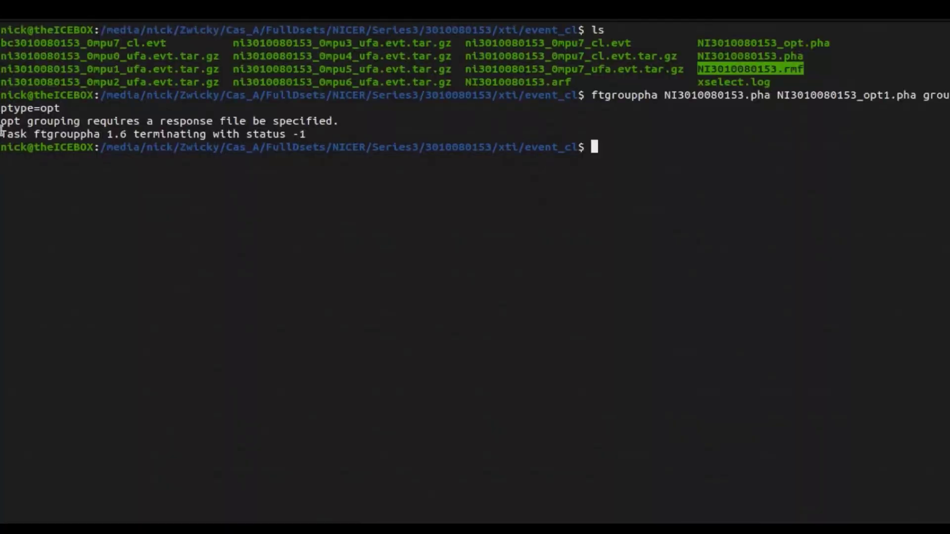
key(Up)
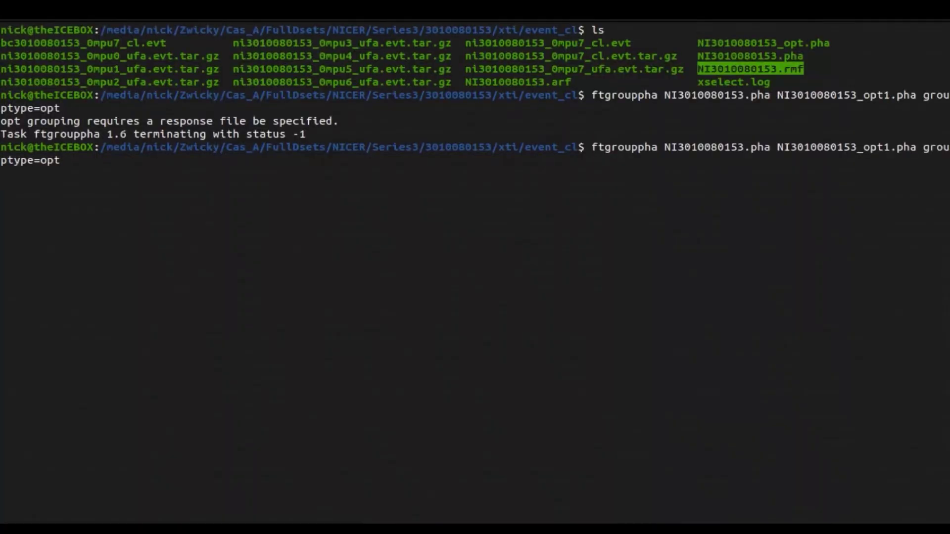
key(Left)
key(Left)
key(Left)
key(Left)
key(Left)
key(Left)
key(Left)
key(Left)
key(Left)
key(Left)
key(Left)
key(Left)
key(Left)
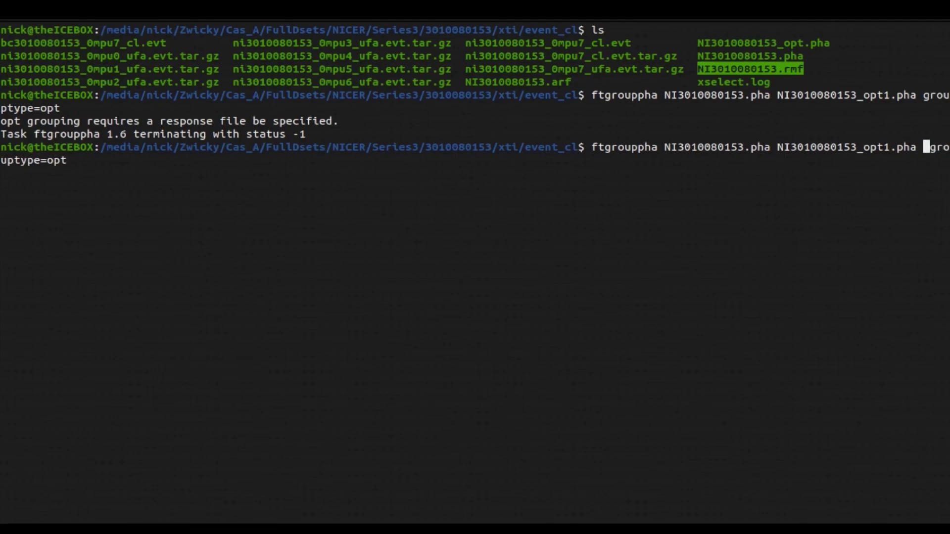
text(resp)
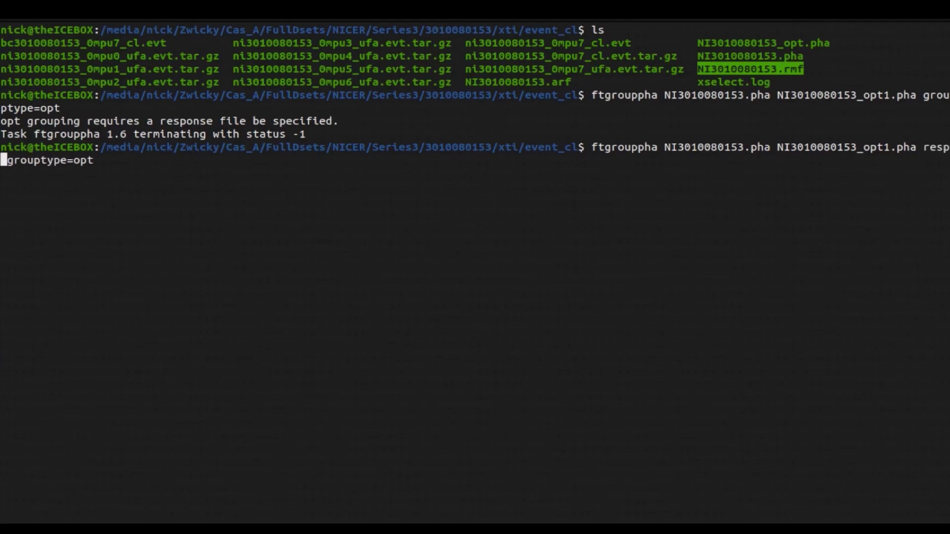
text(file)
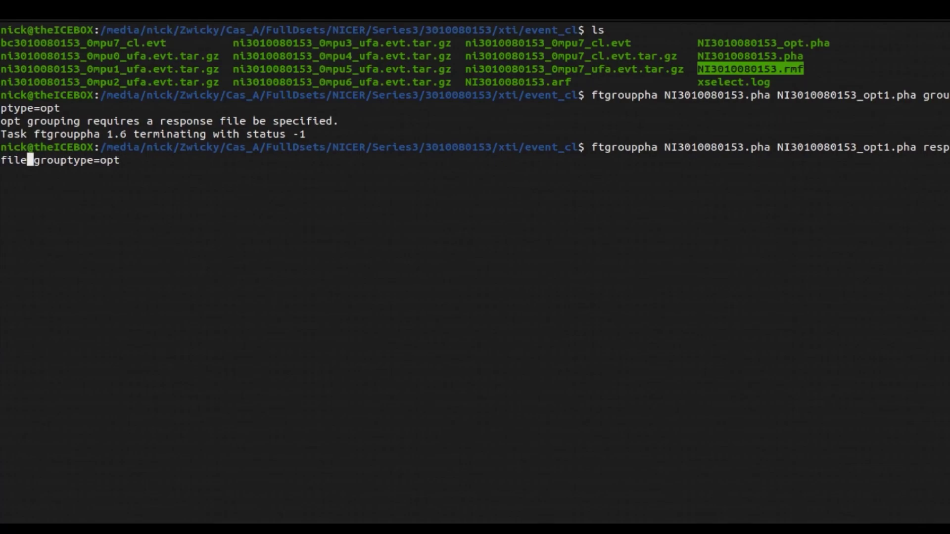
text(=NI)
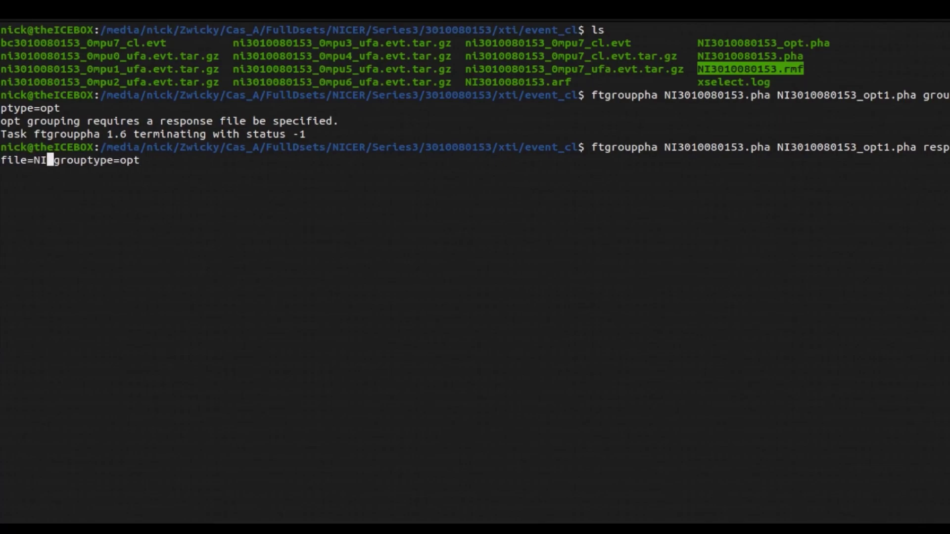
key(BackSpace)
key(BackSpace)
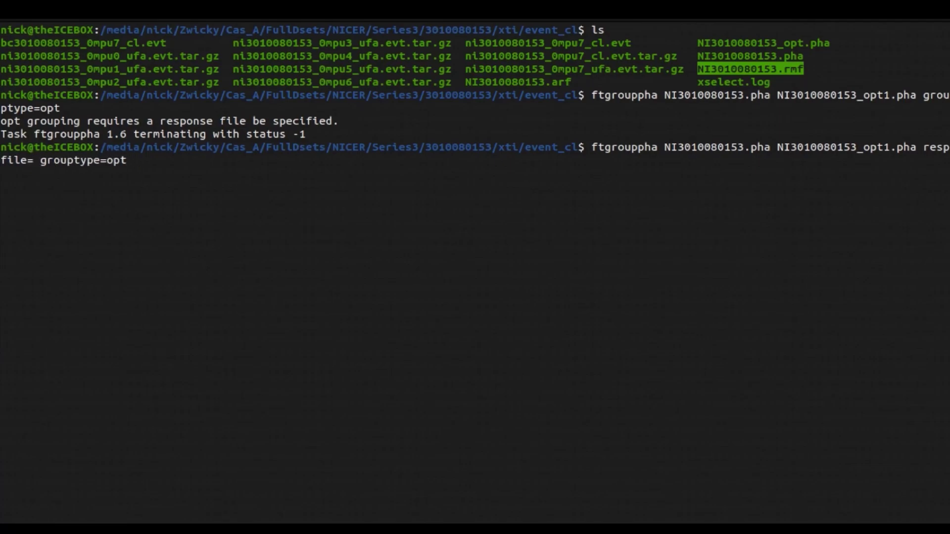
right_click(757, 69)
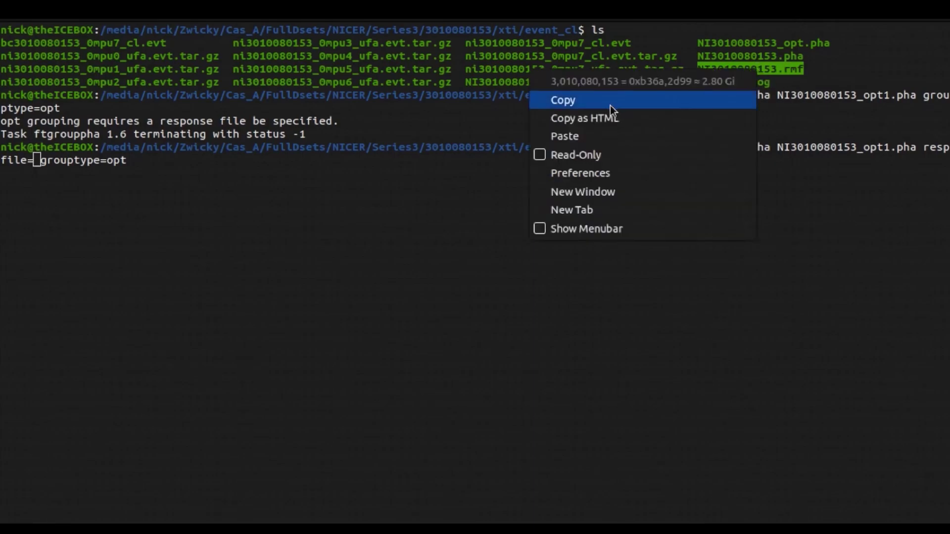
click(610, 106)
right_click(39, 164)
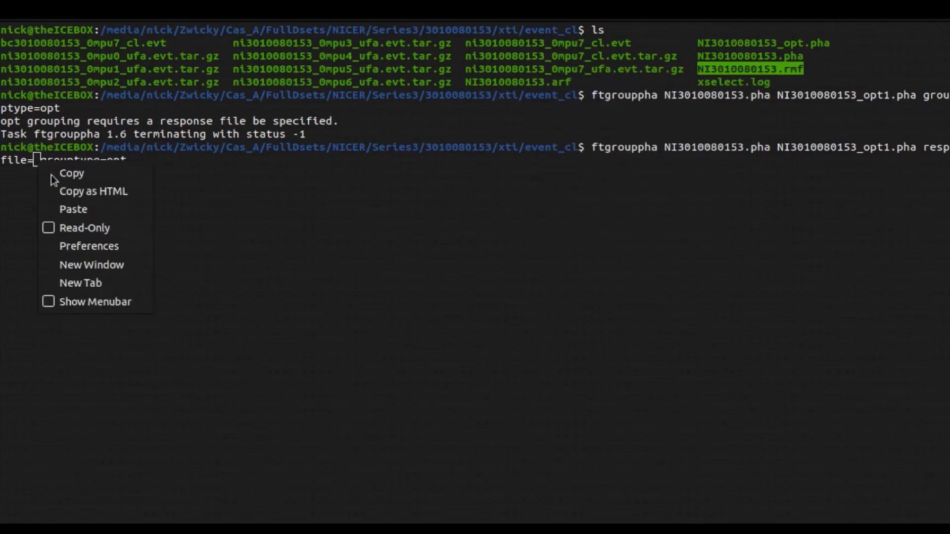
click(80, 216)
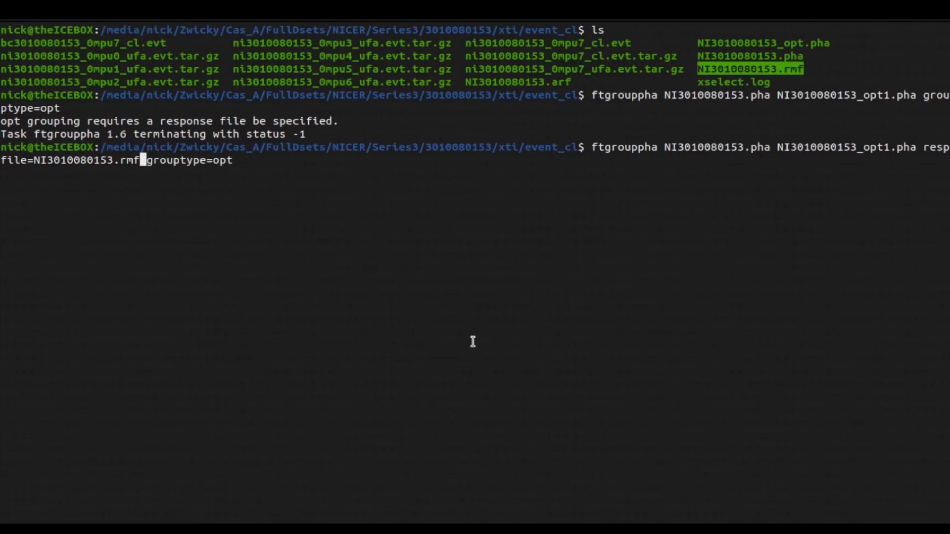
key(Return)
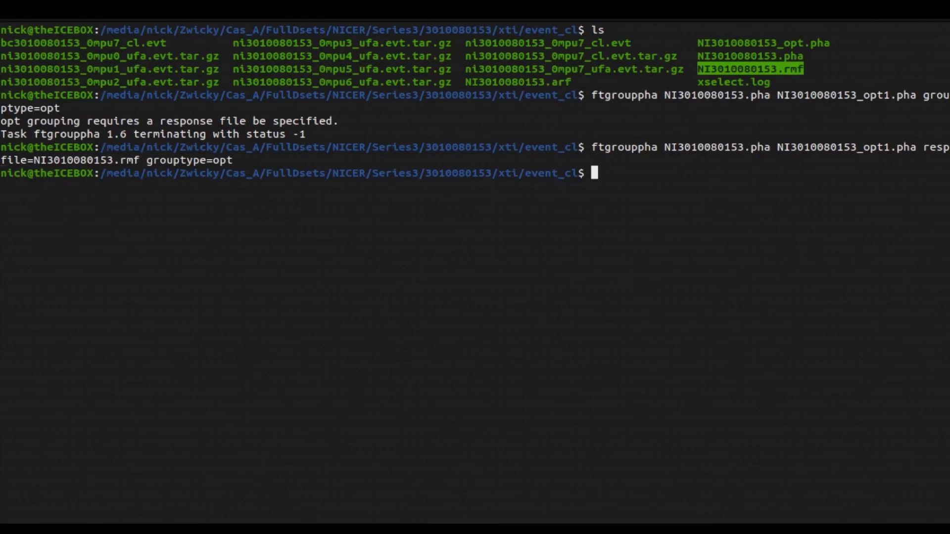
text(ls)
key(Return)
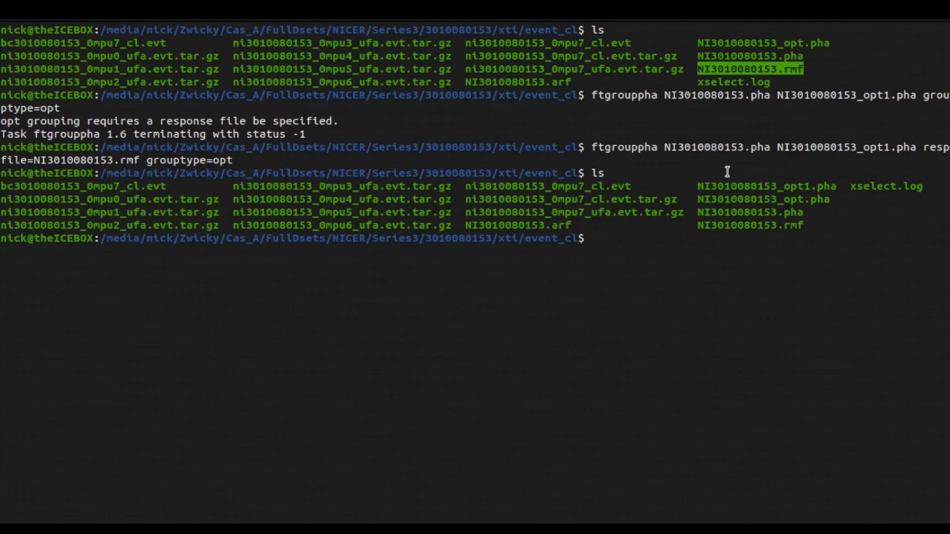
drag(702, 190, 838, 188)
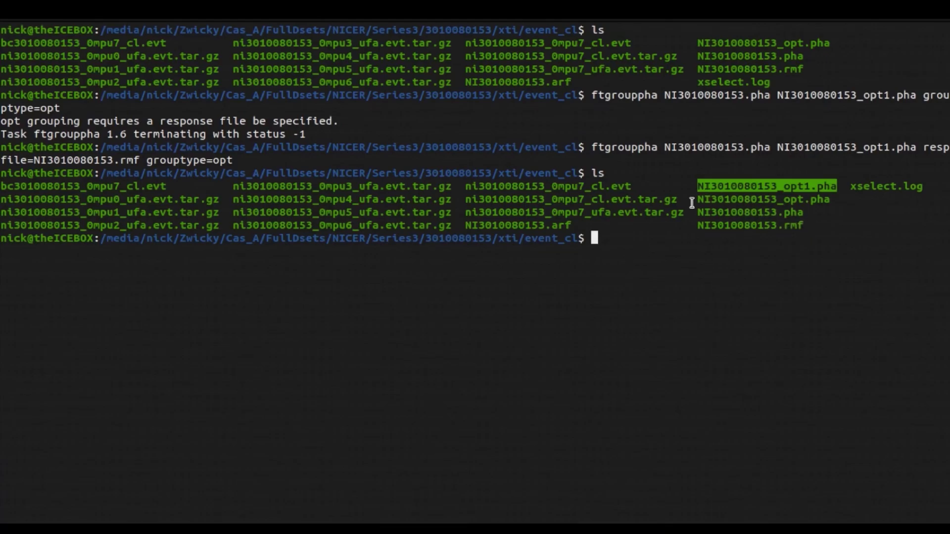
drag(703, 199, 782, 201)
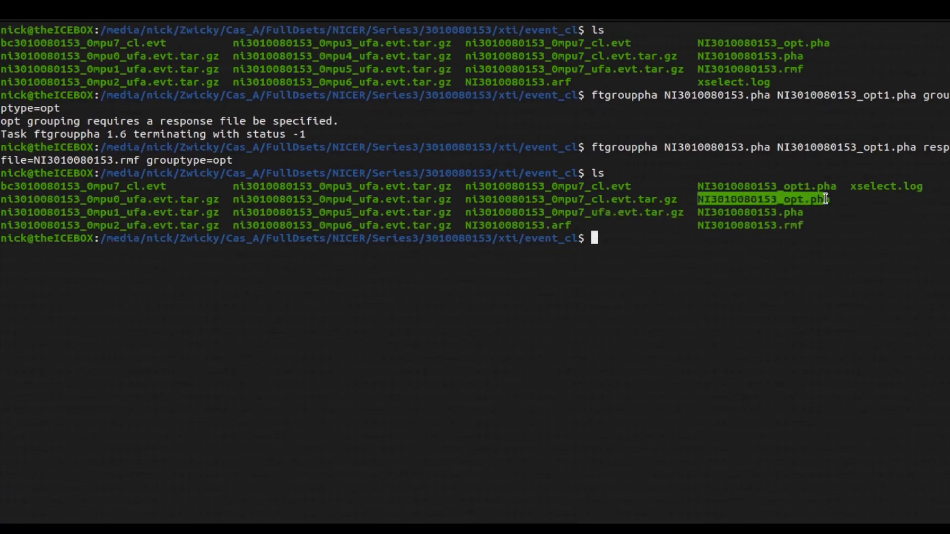
click(775, 247)
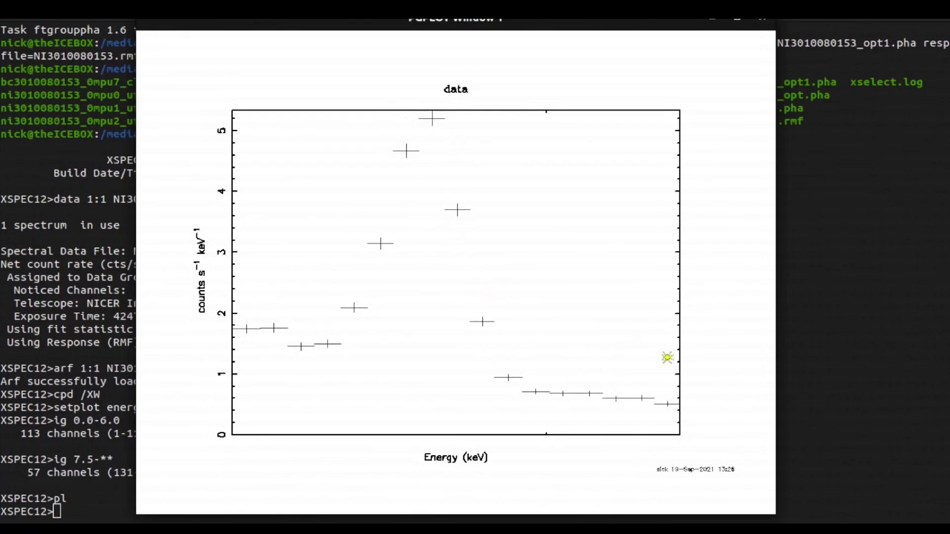
Minimize the 6–7.5 keV plot window and highlight opt1 in the XSPEC data file name.
click(713, 20)
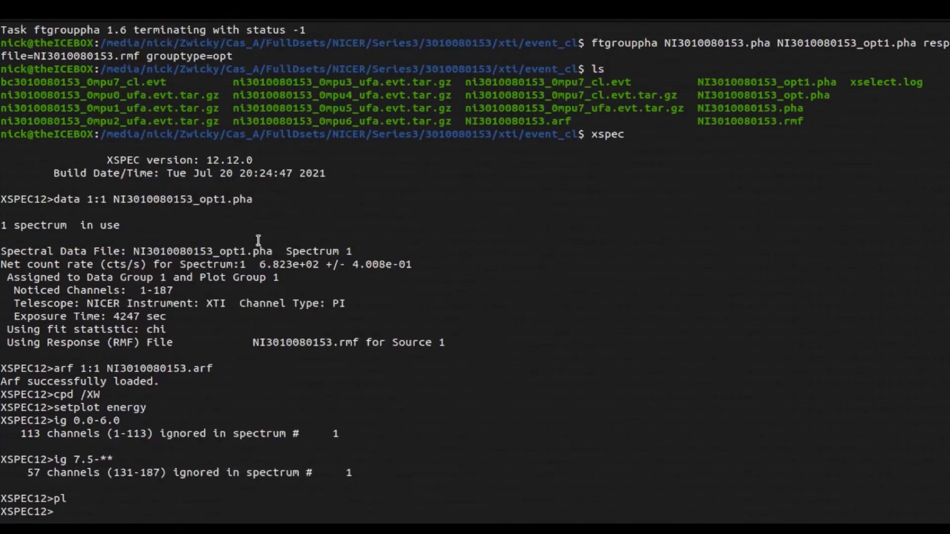
drag(199, 201, 226, 200)
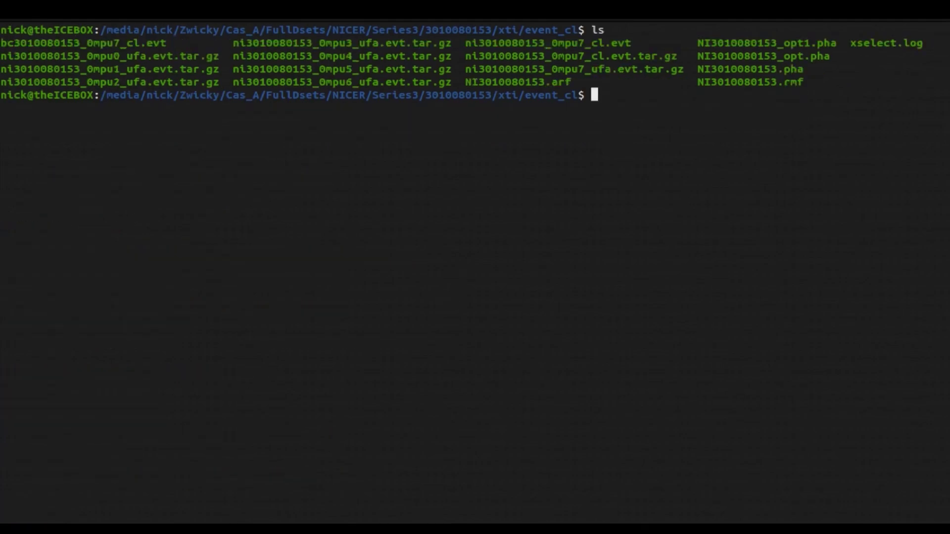
text(rem-r)
key(BackSpace)
key(BackSpace)
key(BackSpace)
key(BackSpace)
text(m -r NI3010080153)
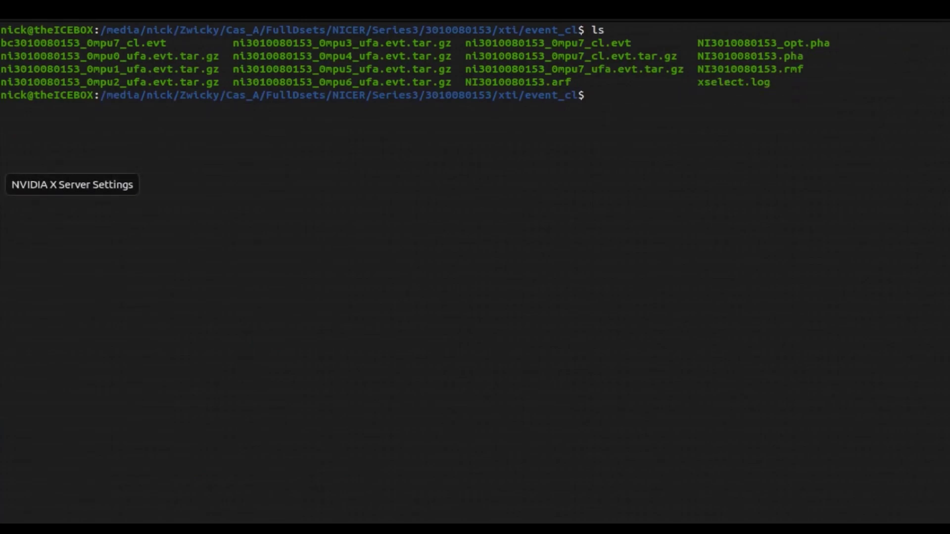
text(ls)
Rerun ftgrouppha with grouptype=optmin groupscale=10 in place of grouptype=opt.
key(Up)
key(Up)
key(Up)
key(Up)
key(Up)
key(Up)
key(Up)
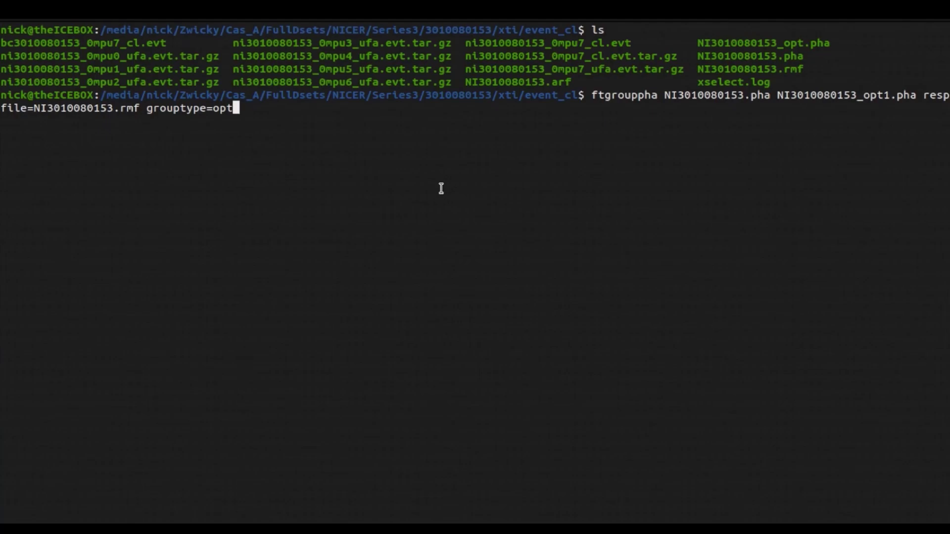
key(BackSpace)
key(BackSpace)
key(BackSpace)
text(optmio)
key(BackSpace)
text(n groupscale)
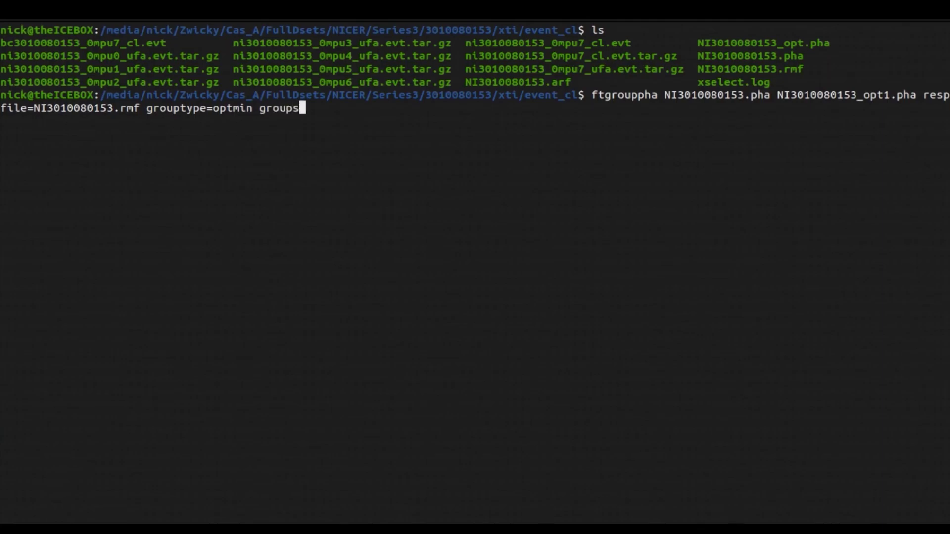
text(=10)
key(Return)
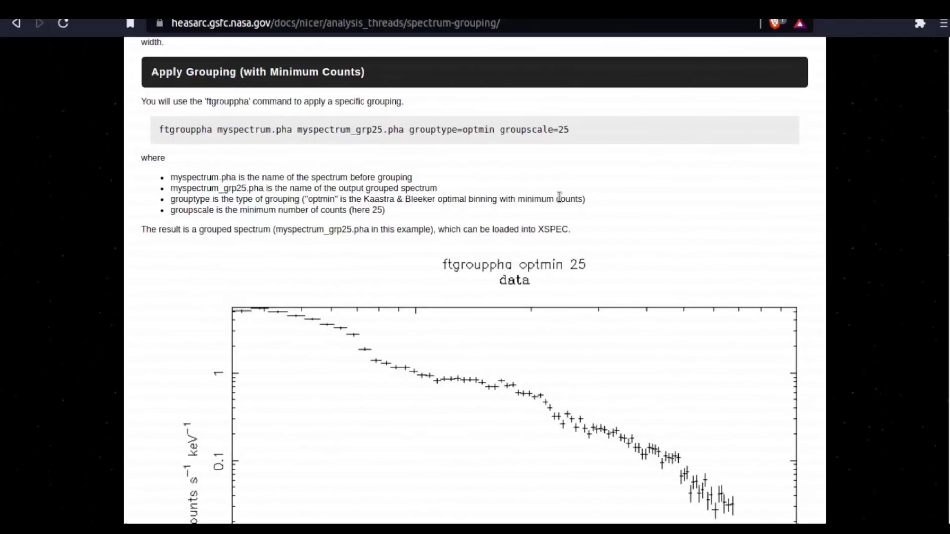
Highlight 'Optimal Binning' in the tutorial title, then scroll to 'What is Optimal Binning?'.
scroll(557, 195, up, 15)
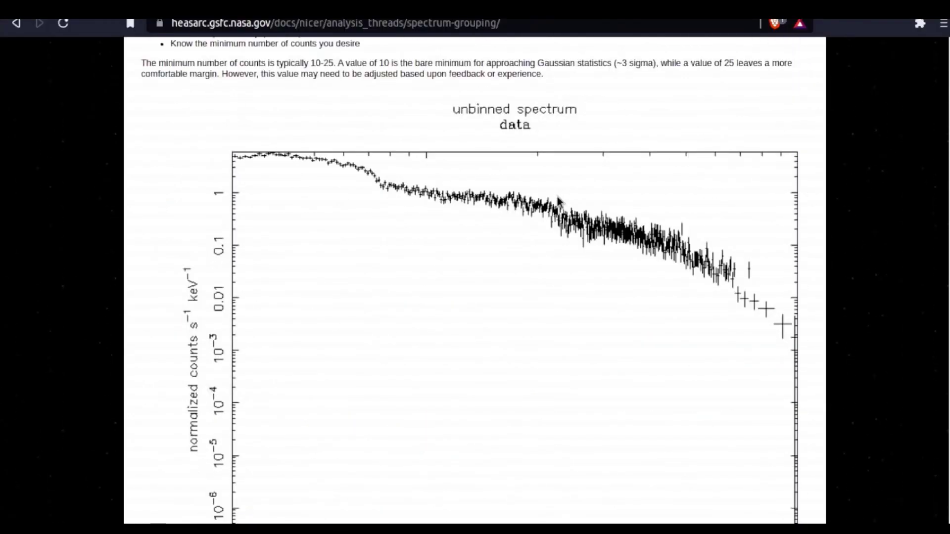
scroll(557, 196, up, 10)
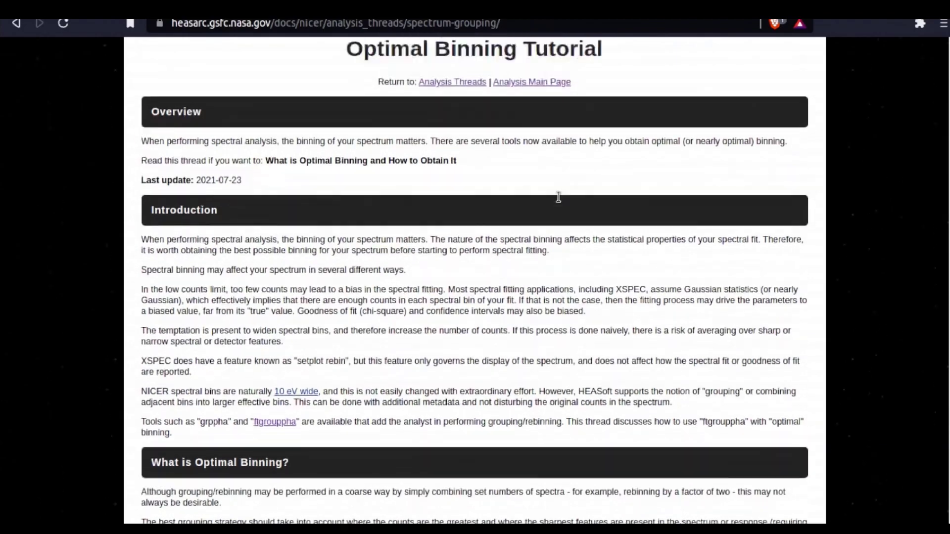
scroll(607, 204, down, 3)
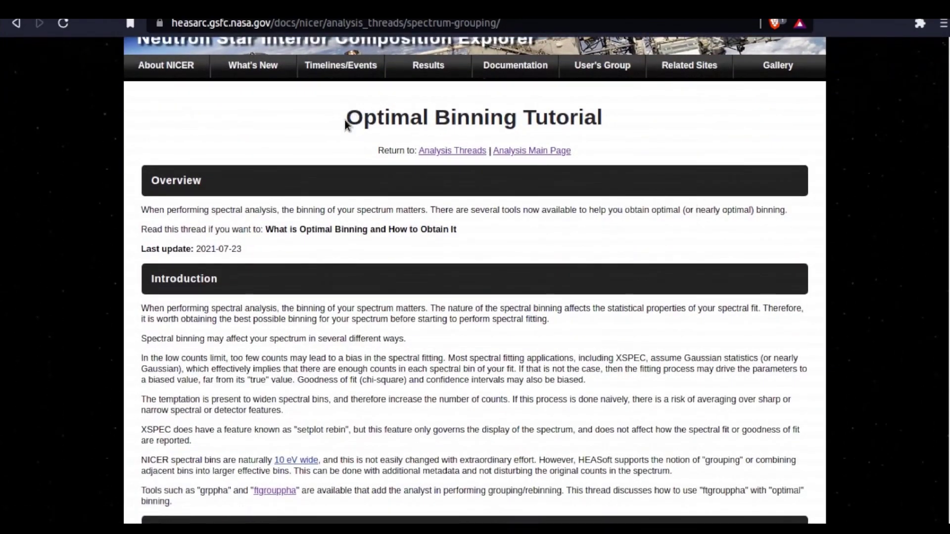
drag(346, 123, 517, 119)
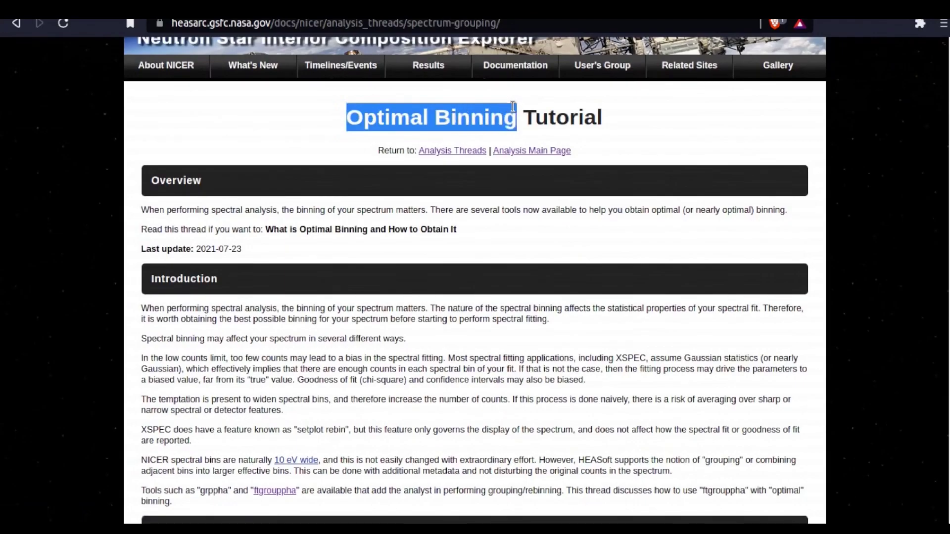
click(737, 156)
scroll(709, 216, down, 7)
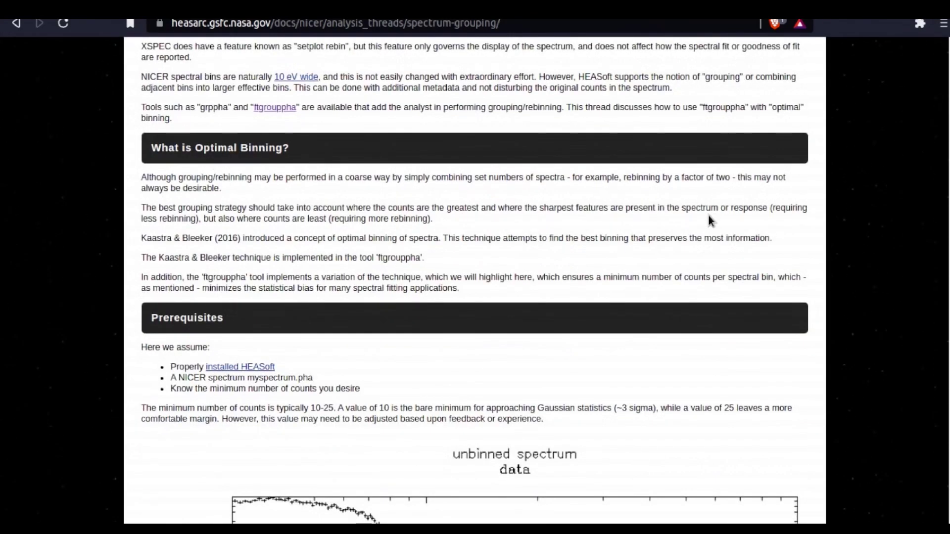